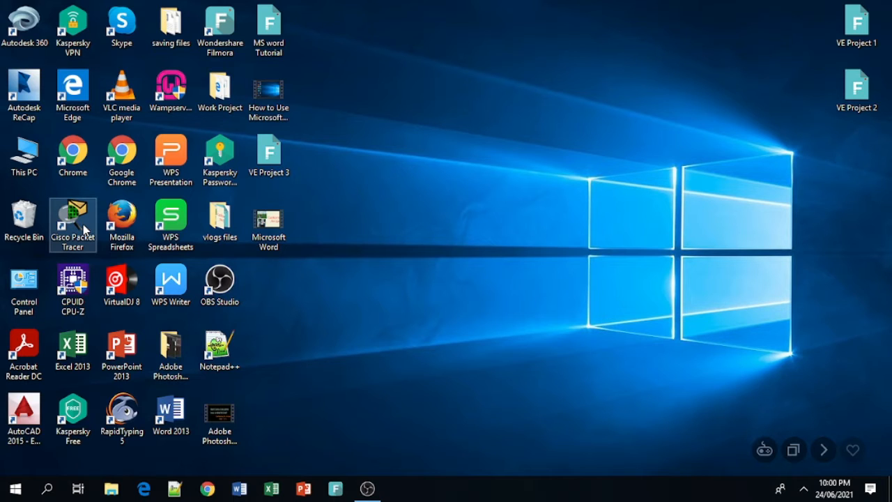
Step: Launch Cisco Packet Tracer from its desktop shortcut to get a blank logical workspace
double_click(84, 226)
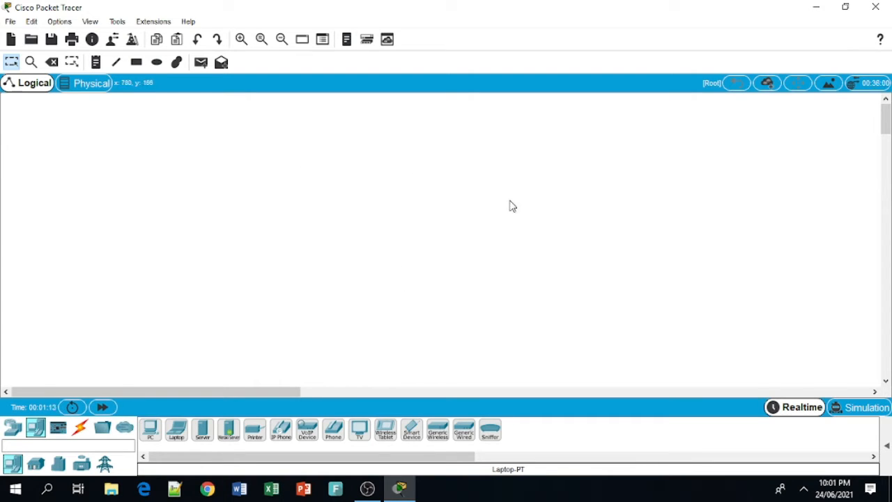
Step: Browse the Routers, Switches and Hubs categories, ending on Wireless Devices
click(14, 434)
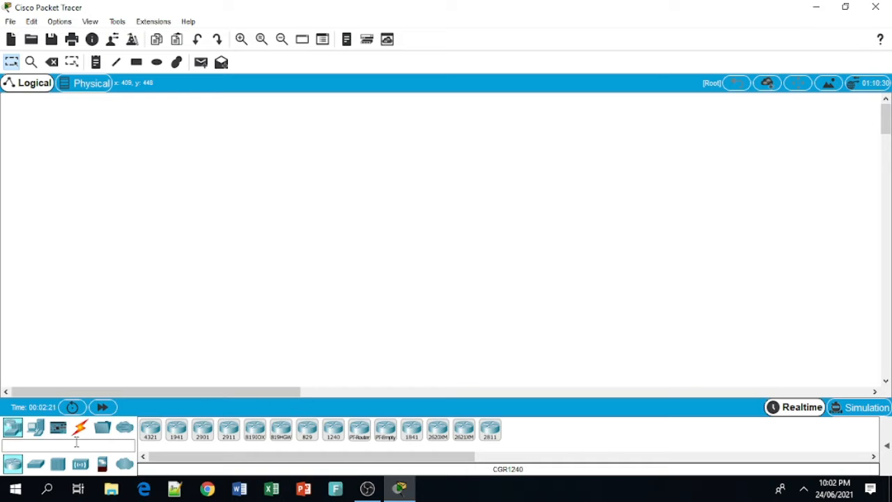
click(35, 465)
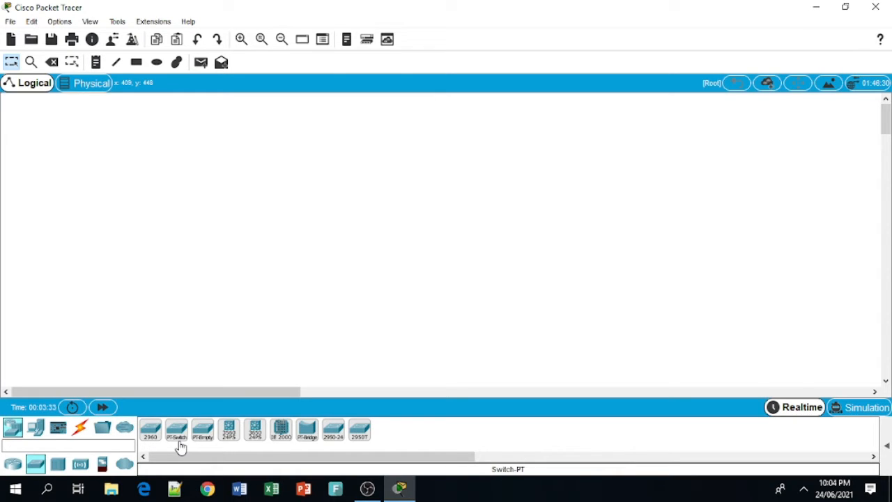
click(58, 465)
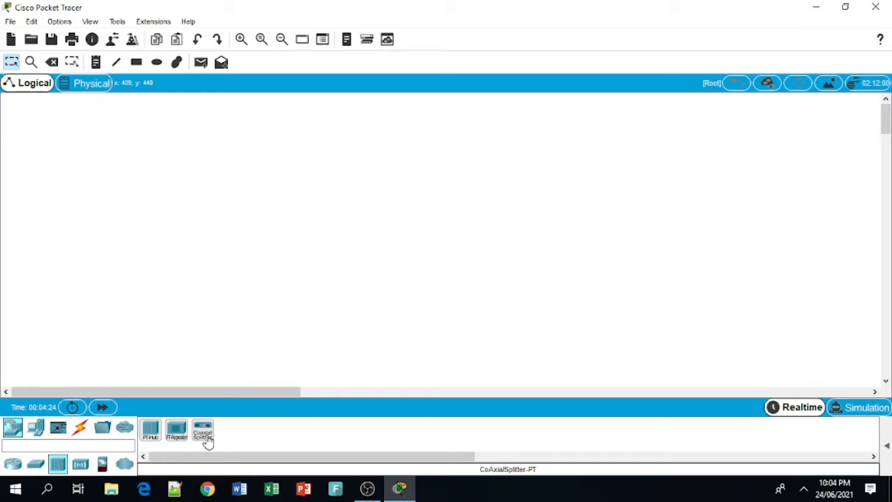
click(80, 464)
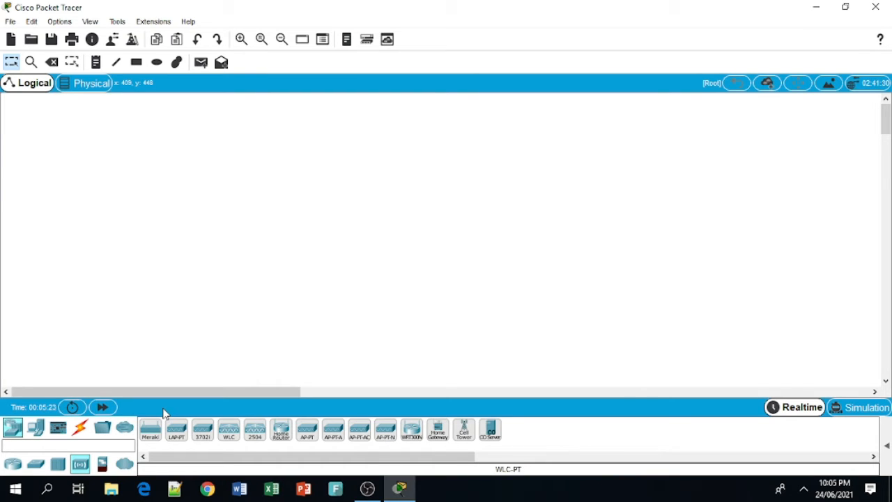
Step: Inspect the Security category's ASA 5505 firewall, then show the Connections cable types
click(102, 465)
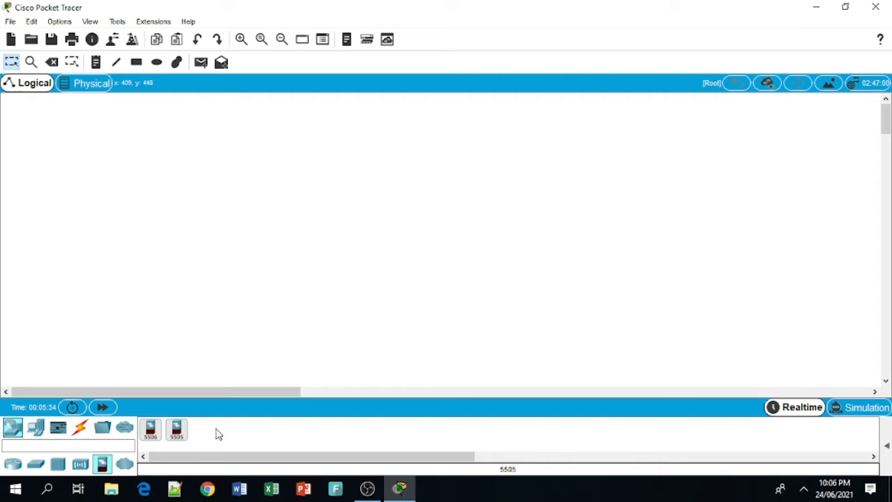
click(176, 431)
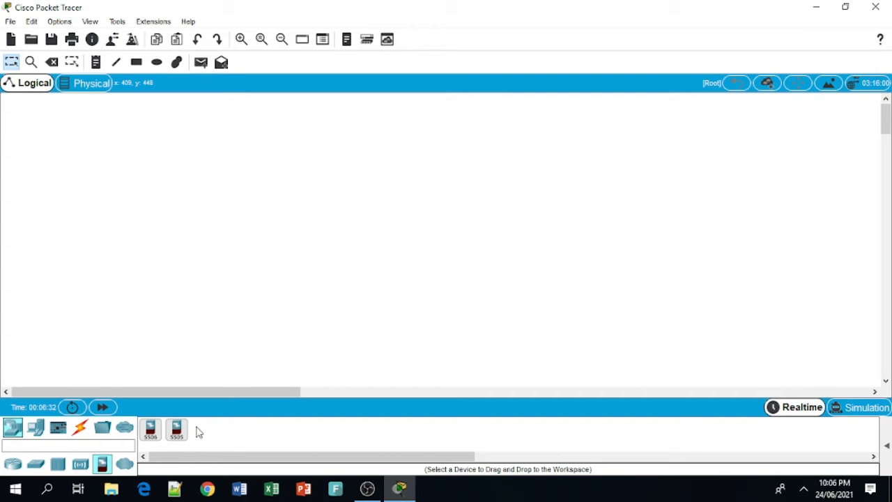
click(81, 431)
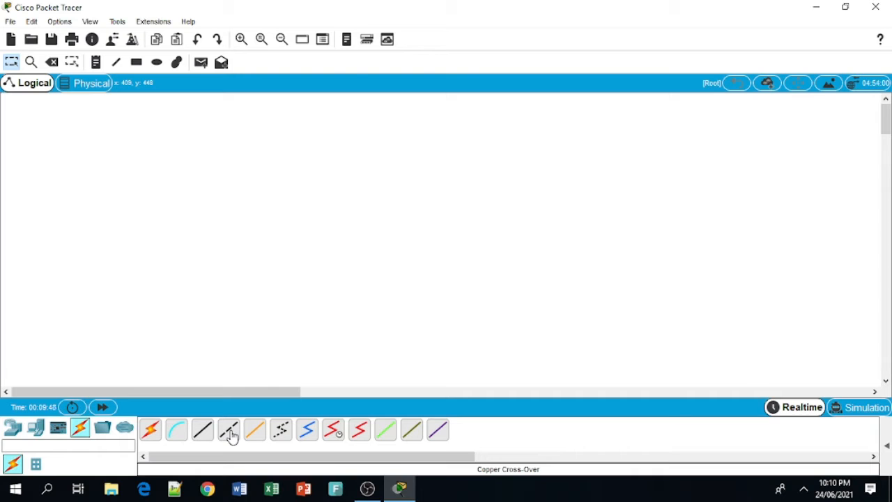
Step: Show the End Devices category listing PC, laptop, server, printer and IP phone
click(35, 432)
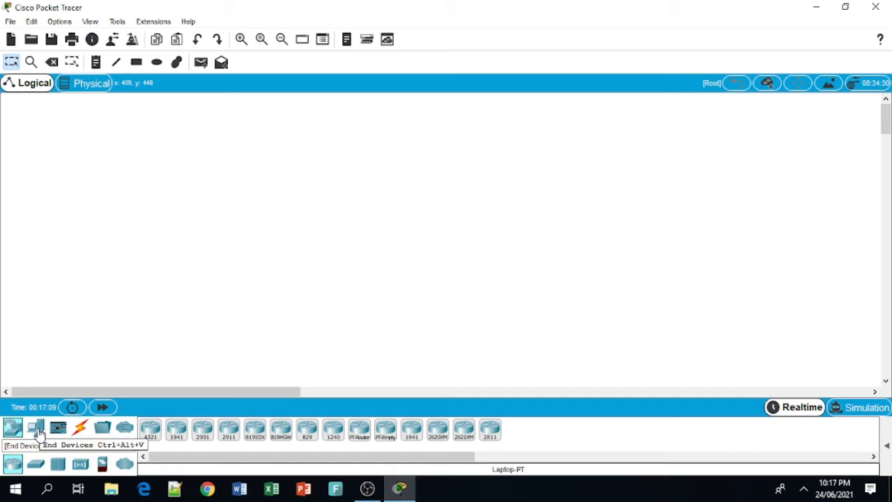
click(37, 430)
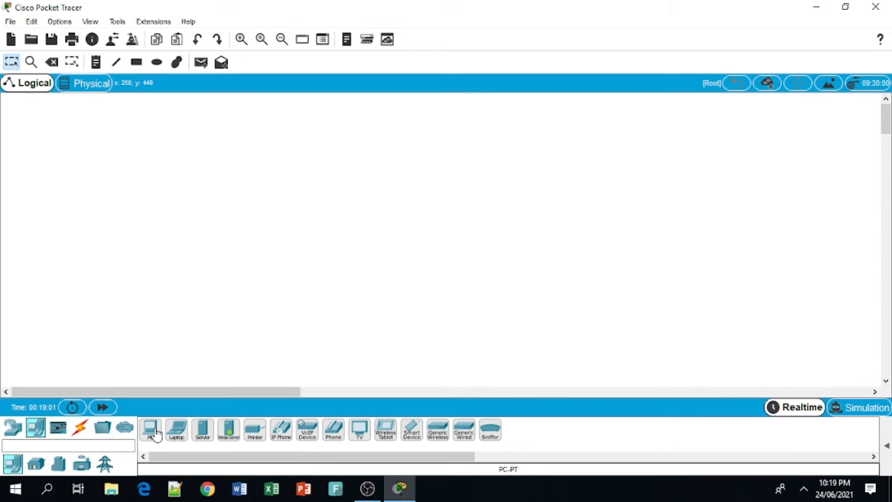
Step: Place two PC-PT computers on the canvas, PC2 on the left and PC3 to its right
click(155, 432)
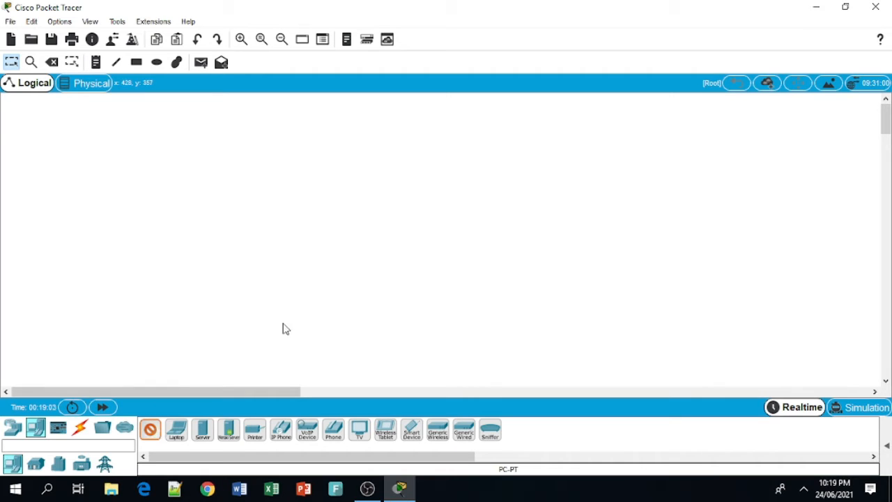
click(289, 245)
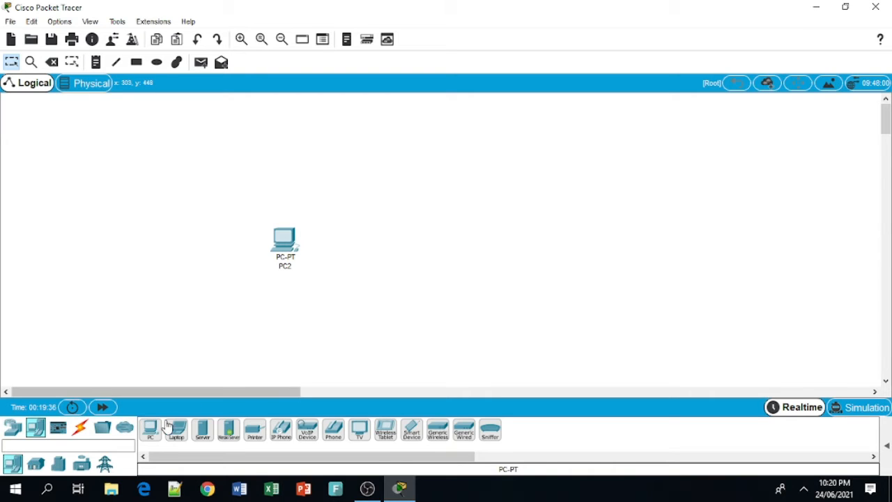
click(148, 432)
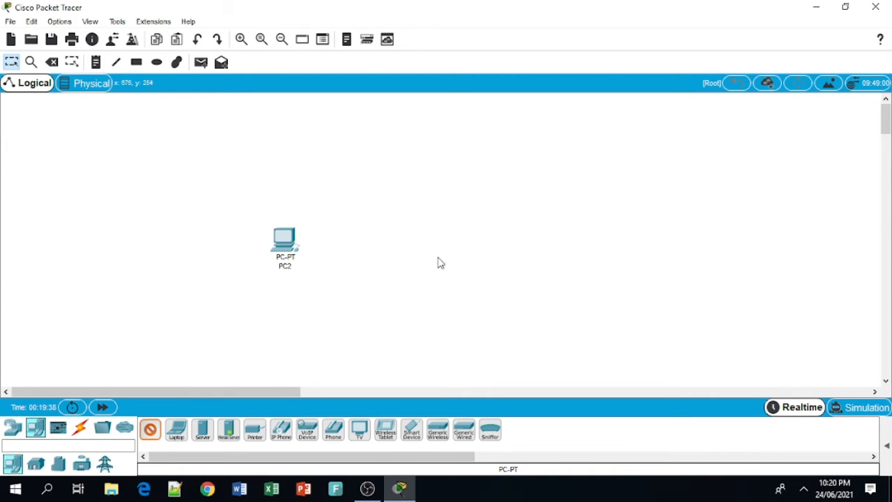
click(458, 240)
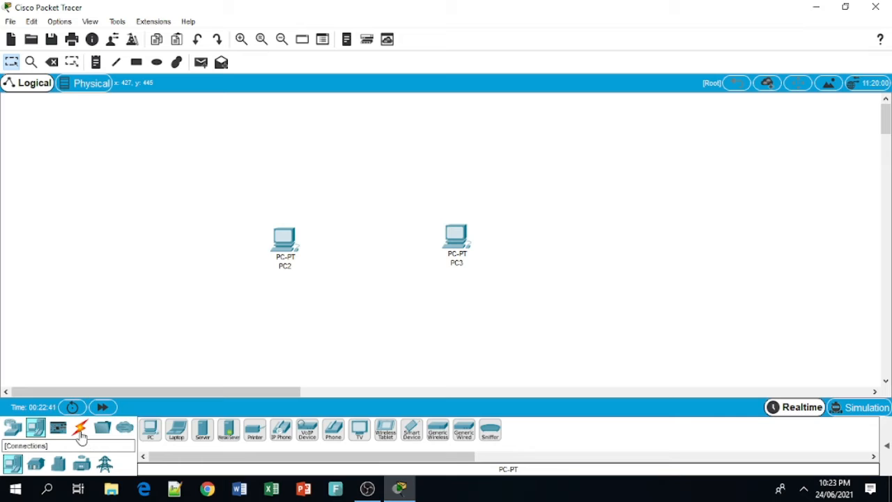
Step: Pick the Copper Cross-Over cable and start it at the left PC, showing its port list
click(80, 427)
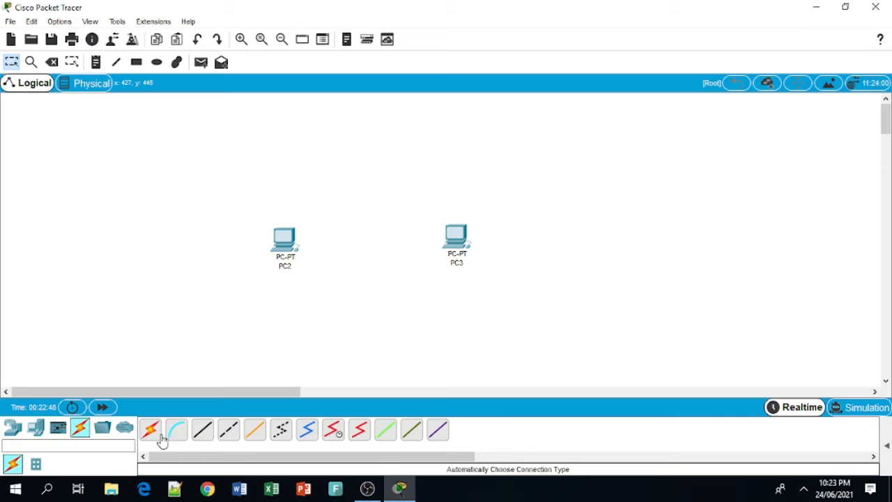
click(228, 432)
mouse_move(284, 257)
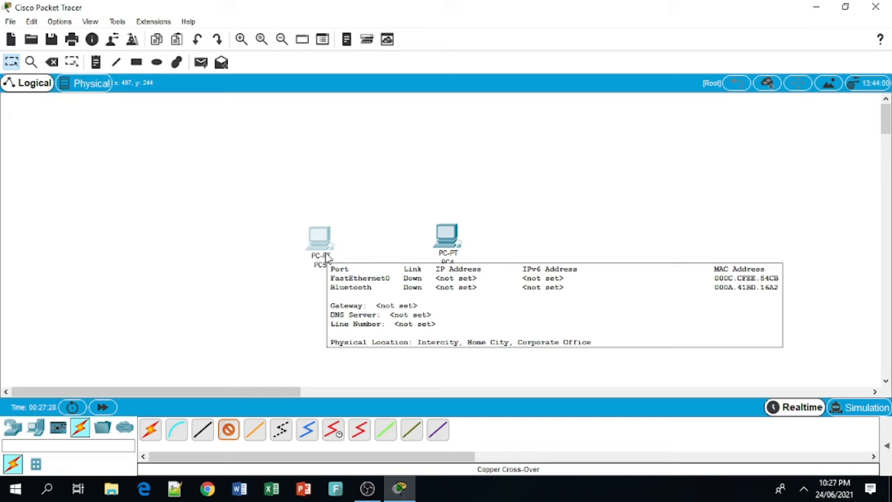
click(327, 258)
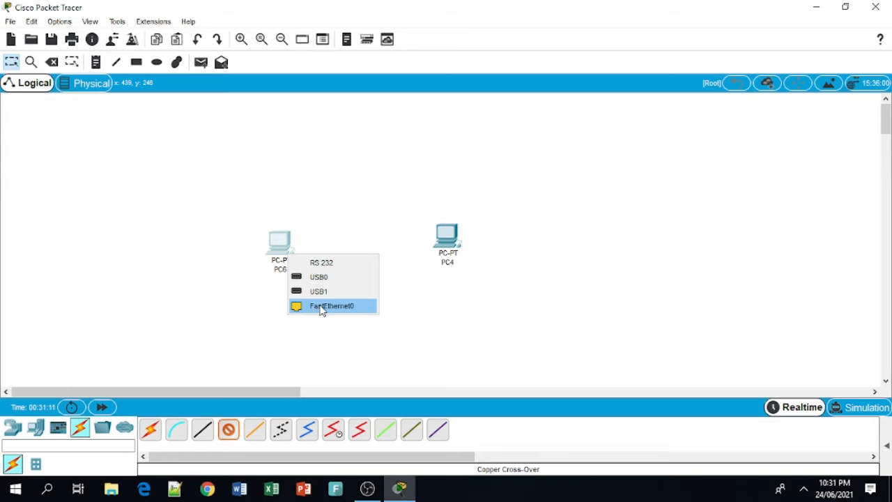
Step: Connect the cross-over cable from the left PC's FastEthernet0 to PC4's FastEthernet0
click(322, 308)
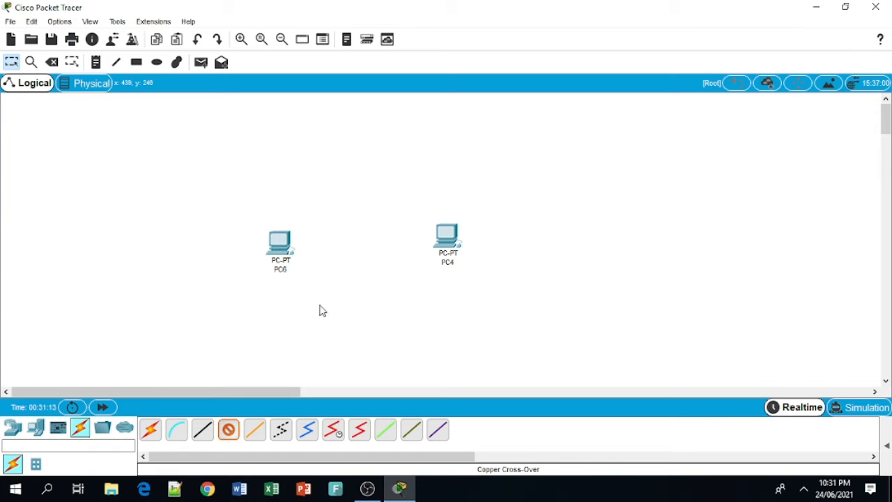
mouse_move(286, 251)
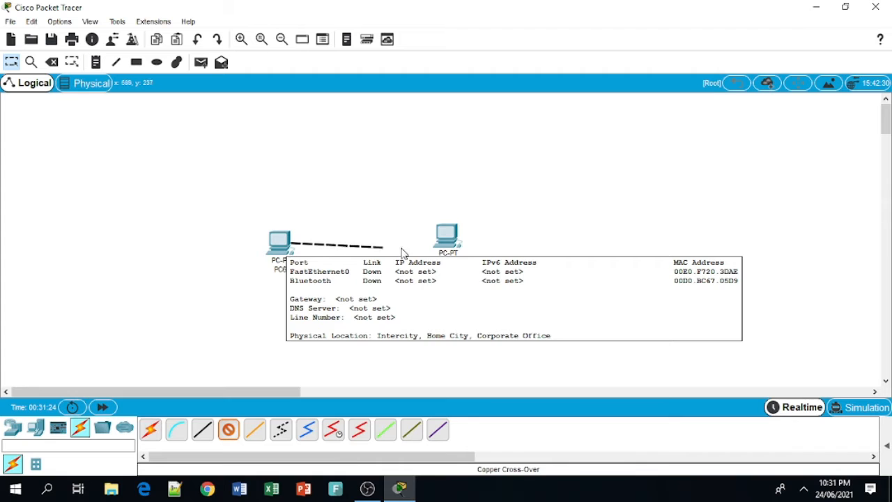
mouse_move(449, 241)
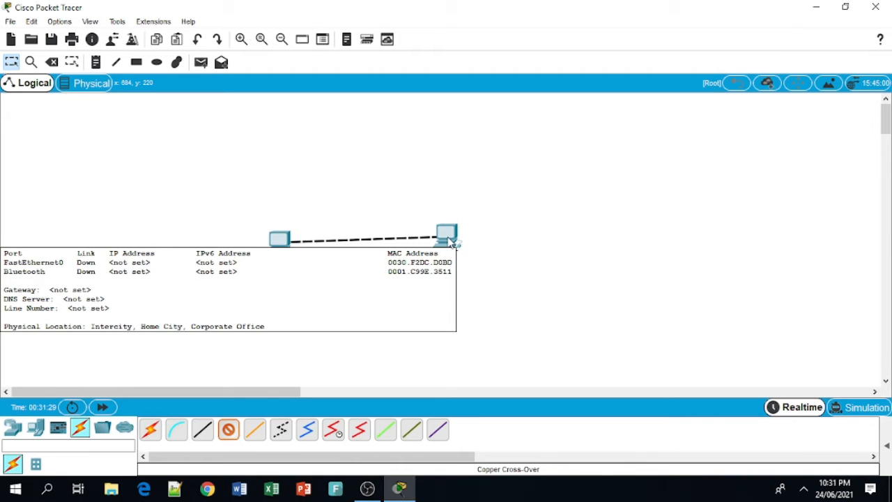
click(449, 241)
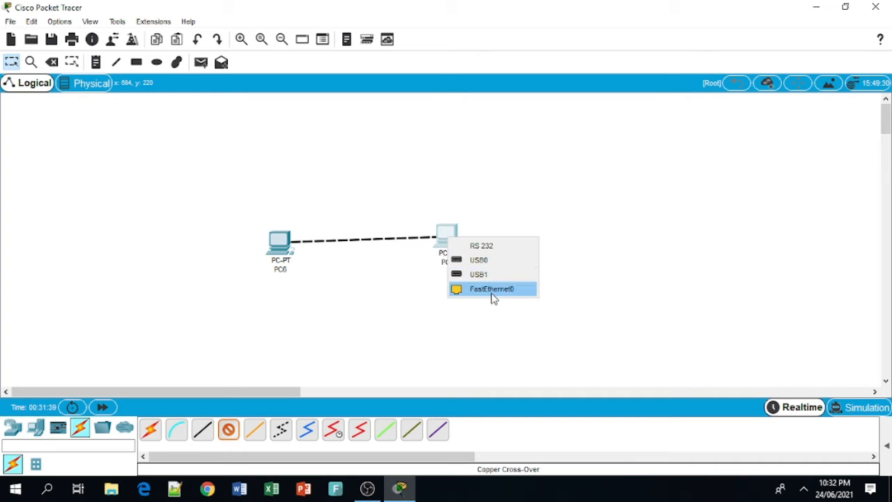
click(493, 290)
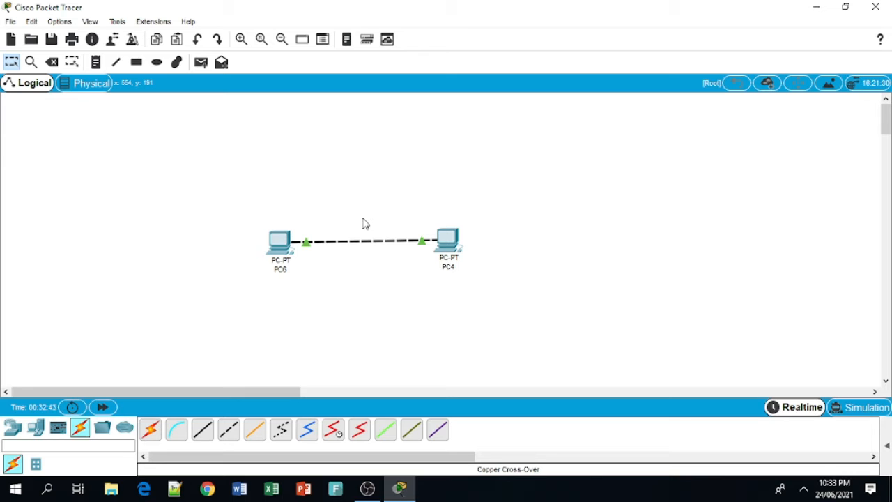
click(282, 245)
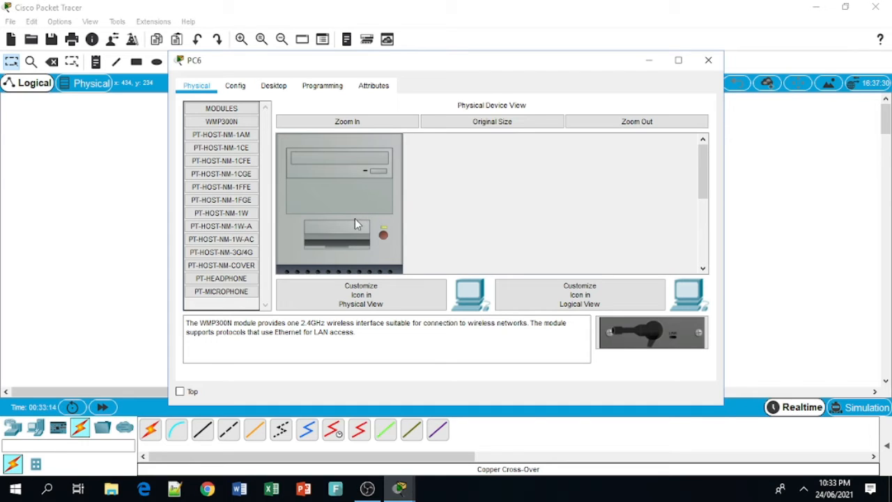
scroll(355, 221, down, 5)
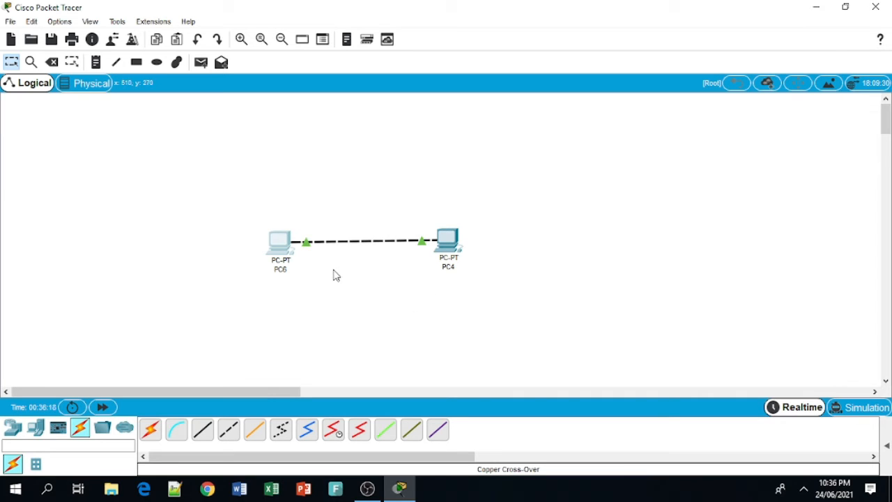
Step: In PC6's Desktop IP Configuration, enter IP 10.10.10.1 with subnet mask 255.0.0.0
click(283, 252)
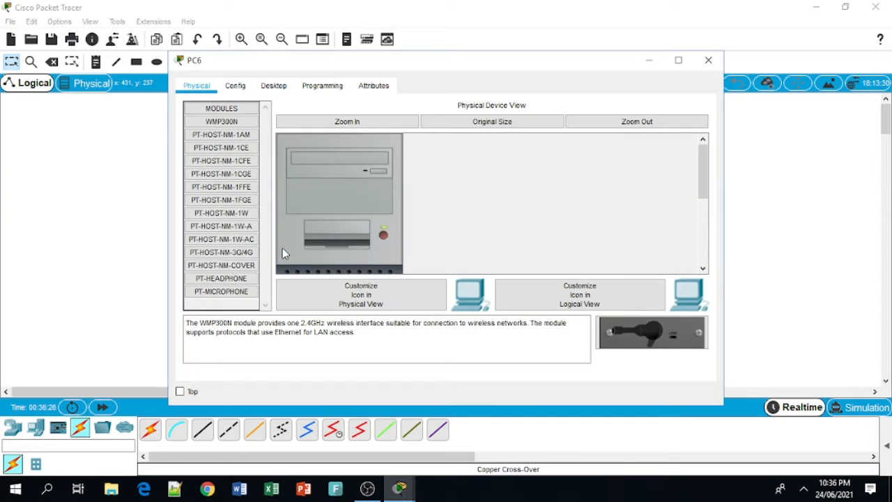
click(275, 85)
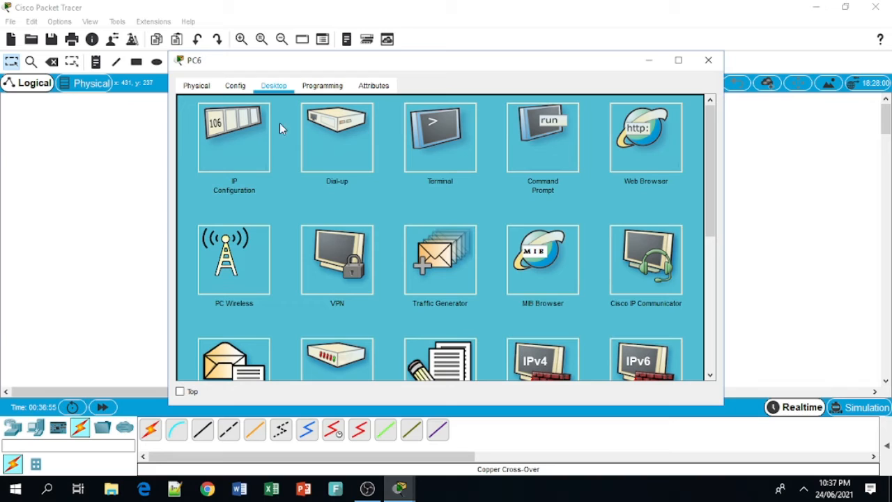
click(236, 138)
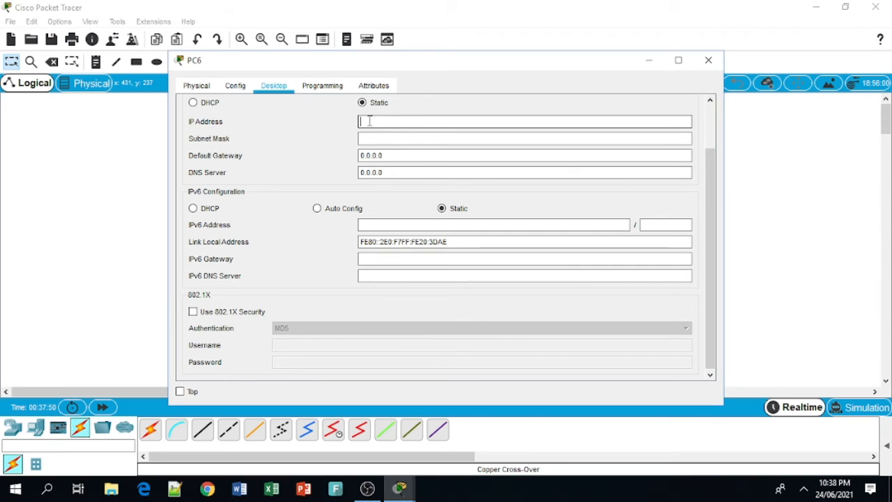
text(10.10.10)
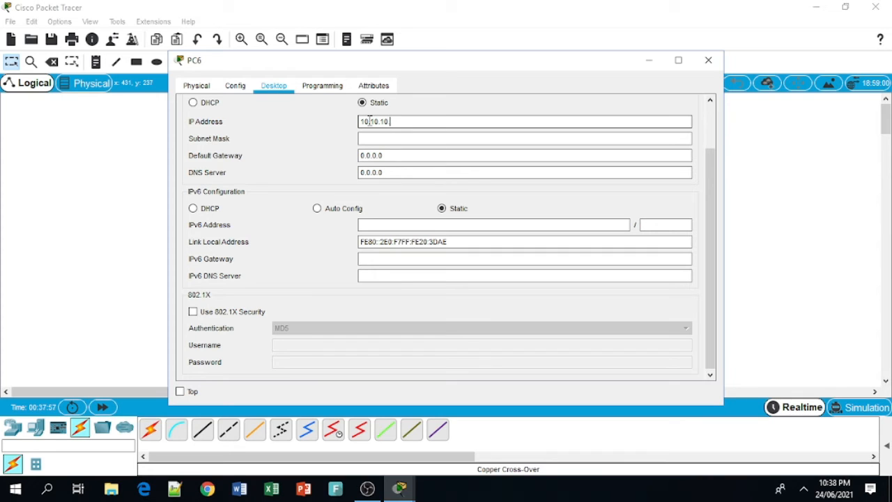
text(.1)
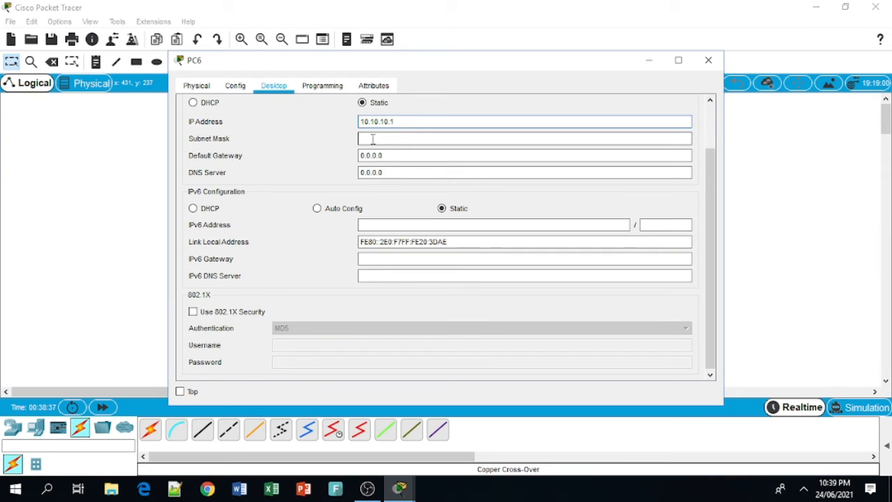
click(373, 139)
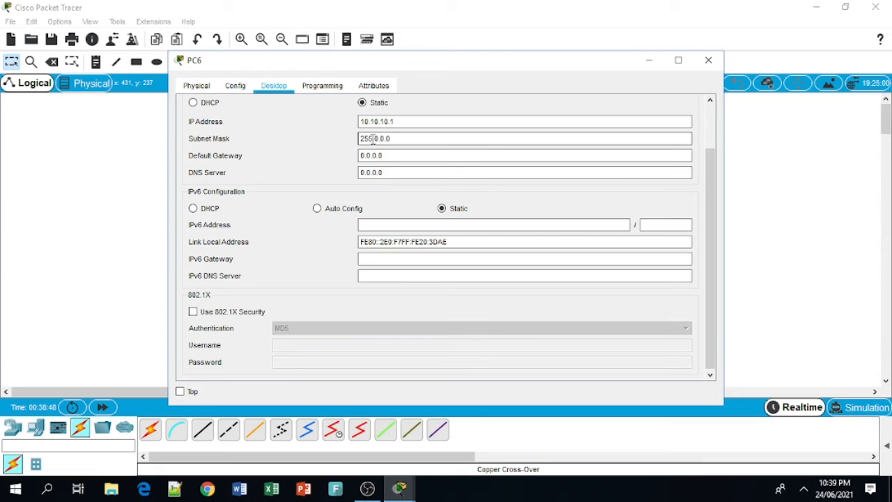
click(415, 122)
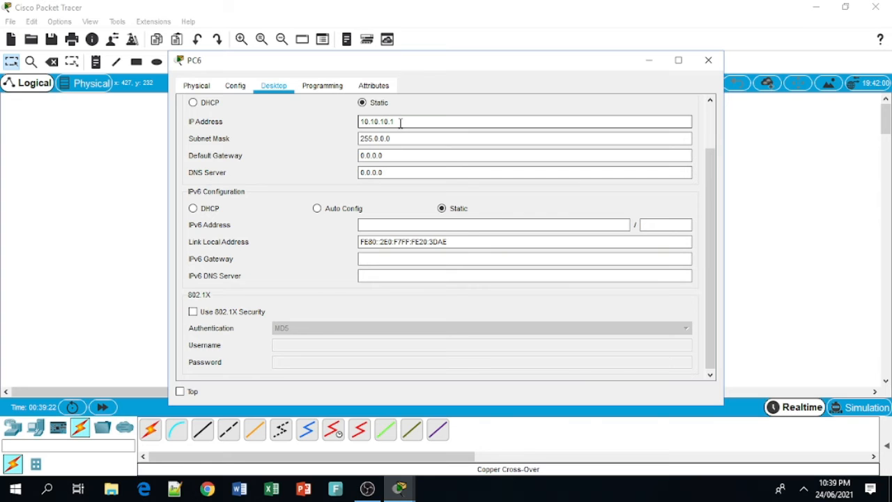
click(714, 63)
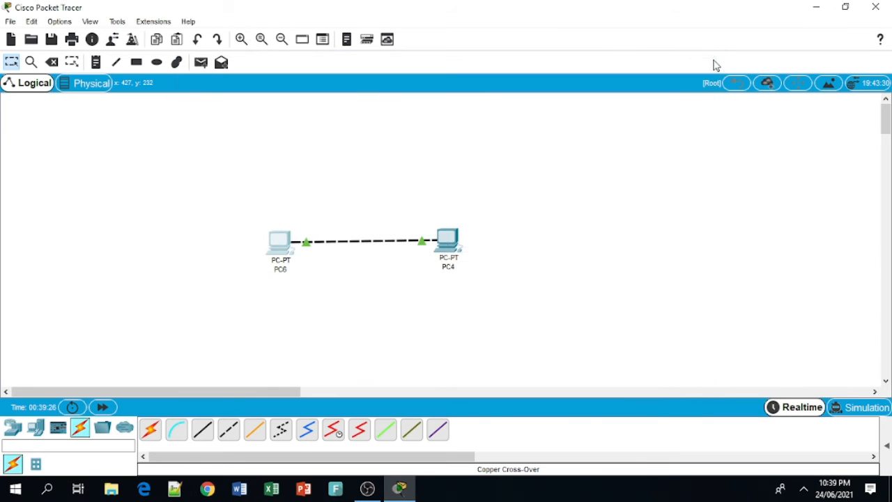
Step: In PC4's Desktop IP Configuration, enter IP 10.10.10.2 with subnet mask 255.0.0.0
click(447, 240)
click(274, 85)
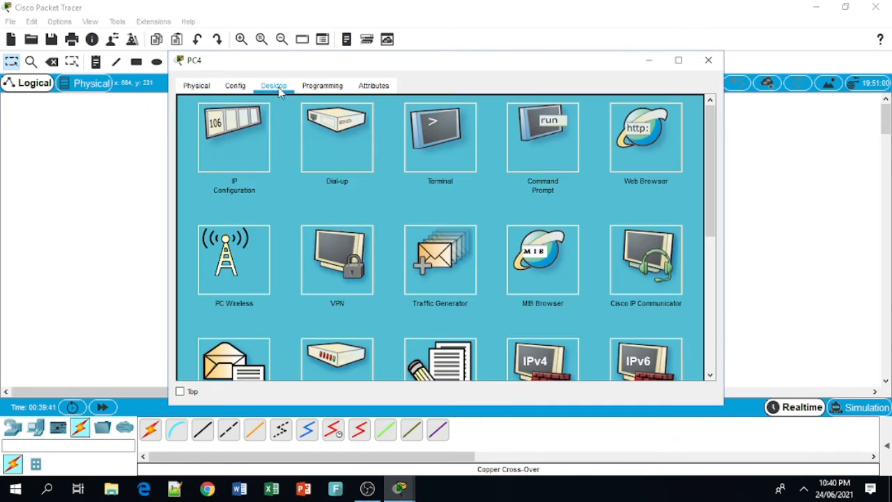
click(238, 142)
click(380, 120)
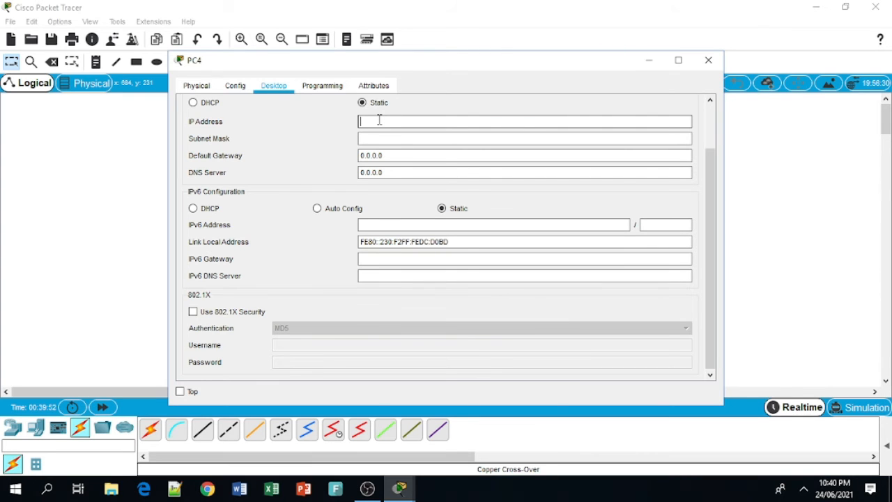
text(10.10.10.2)
click(387, 138)
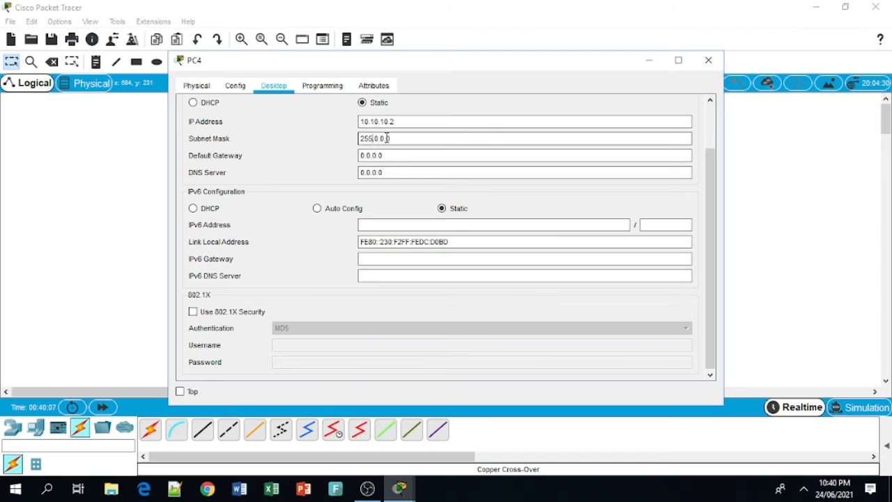
click(706, 60)
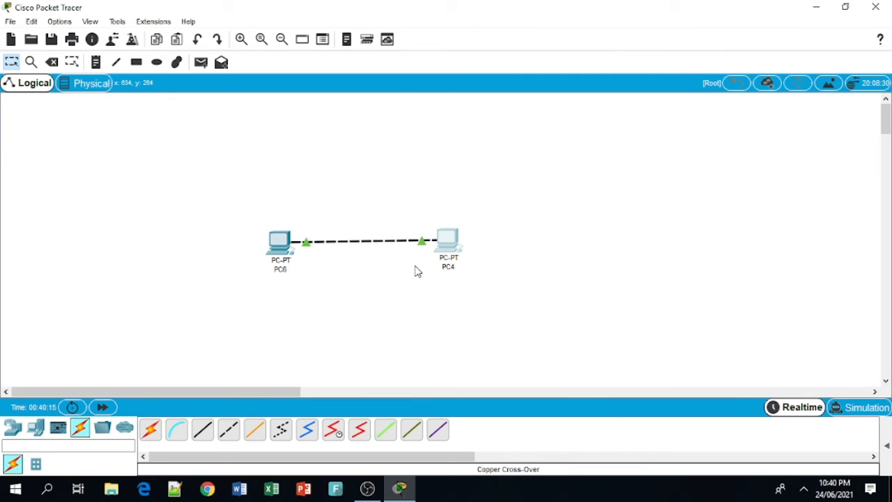
mouse_move(285, 257)
click(458, 244)
mouse_move(457, 244)
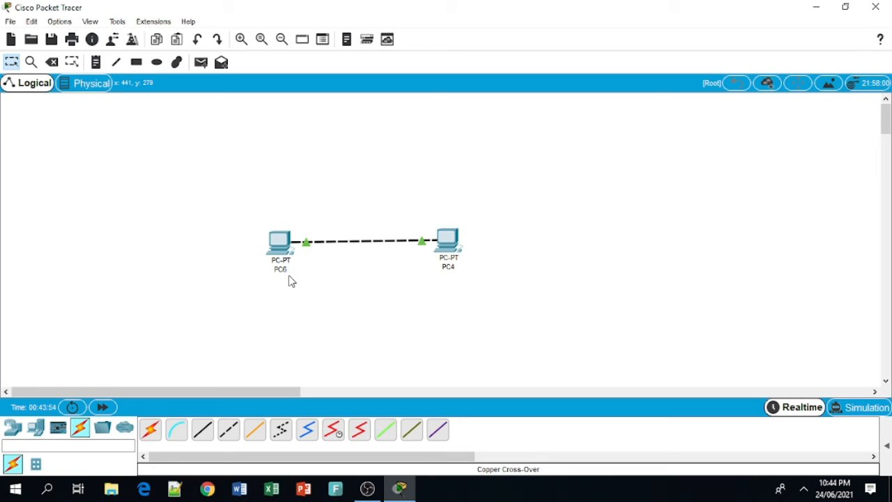
Step: Rename the PC6 label to 10.10.10.1 and the PC4 label to 10.10.10.2
click(285, 272)
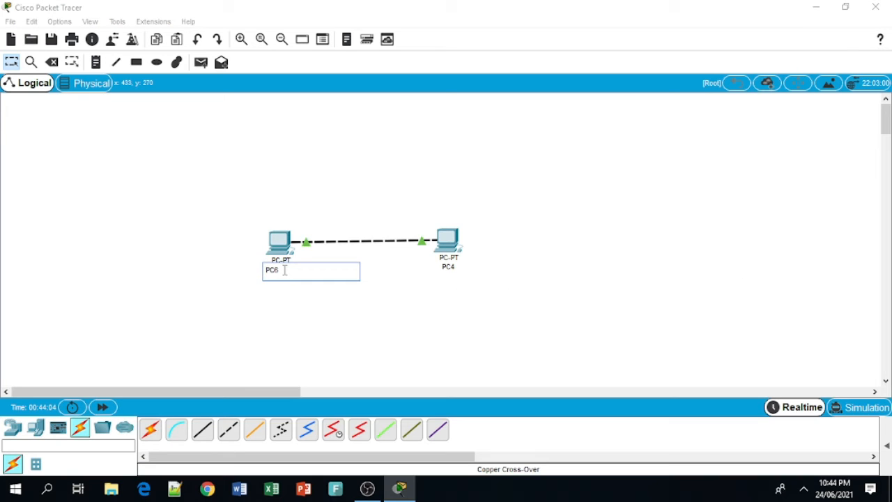
text(10.10.10.1)
click(452, 269)
text(10)
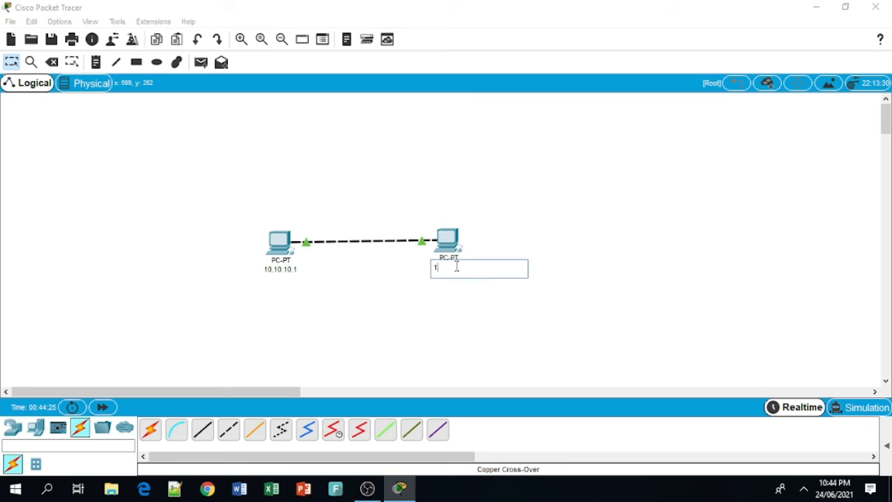
text(.10.10.2)
click(289, 303)
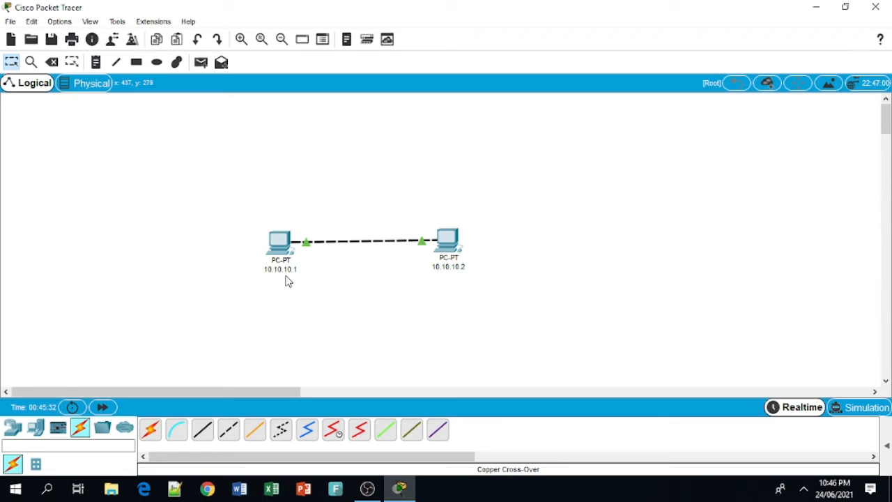
mouse_move(285, 262)
Step: Run ipconfig on the 10.10.10.1 PC to confirm its address 10.10.10.1/255.0.0.0
click(281, 253)
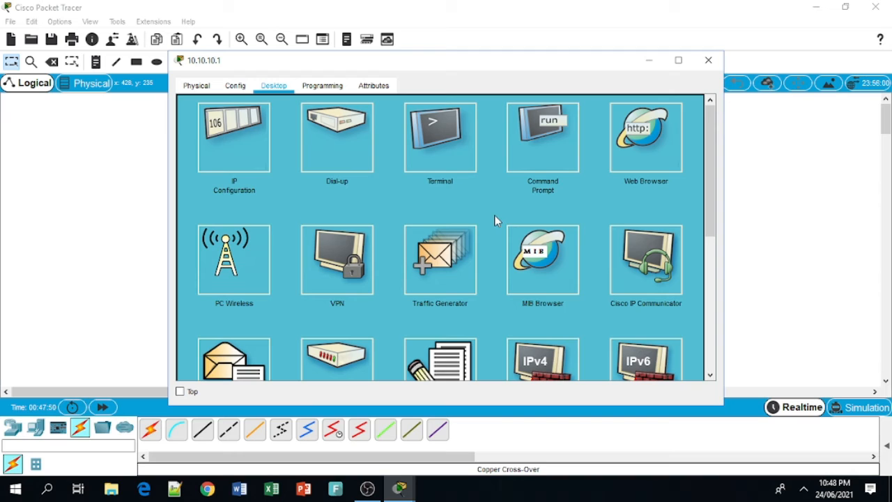
click(544, 133)
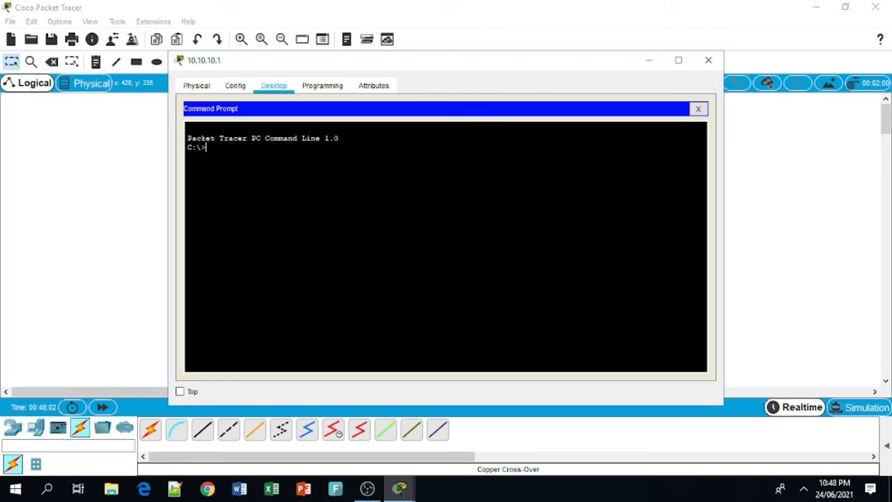
text(ipconfig)
key(Return)
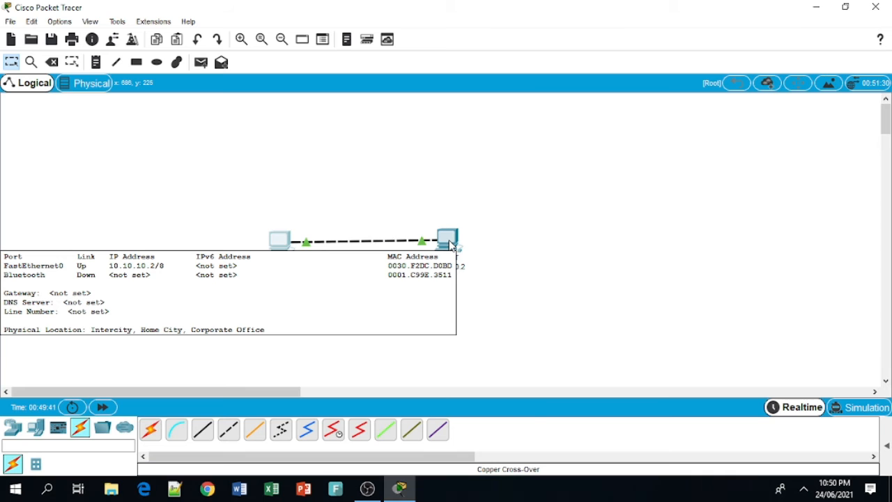
Step: Run ipconfig on the 10.10.10.2 PC, confirming 10.10.10.2/255.0.0.0 with no gateway
click(450, 244)
click(542, 133)
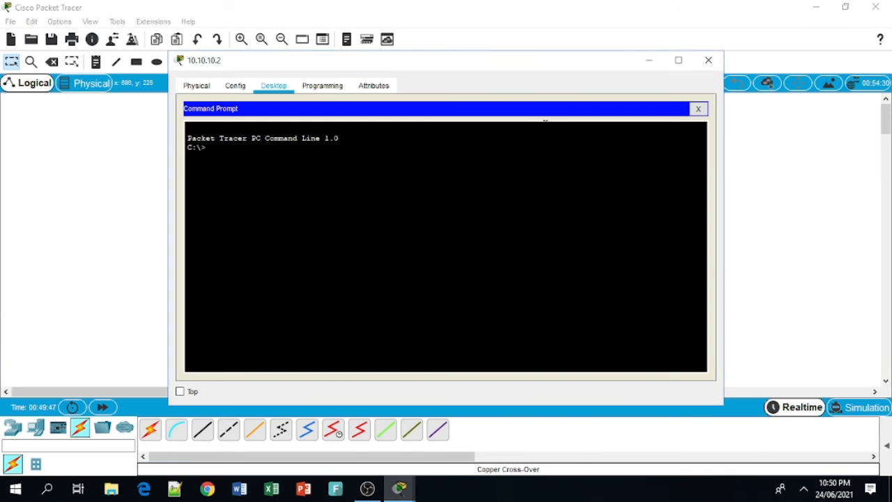
text(ipconfig)
key(Return)
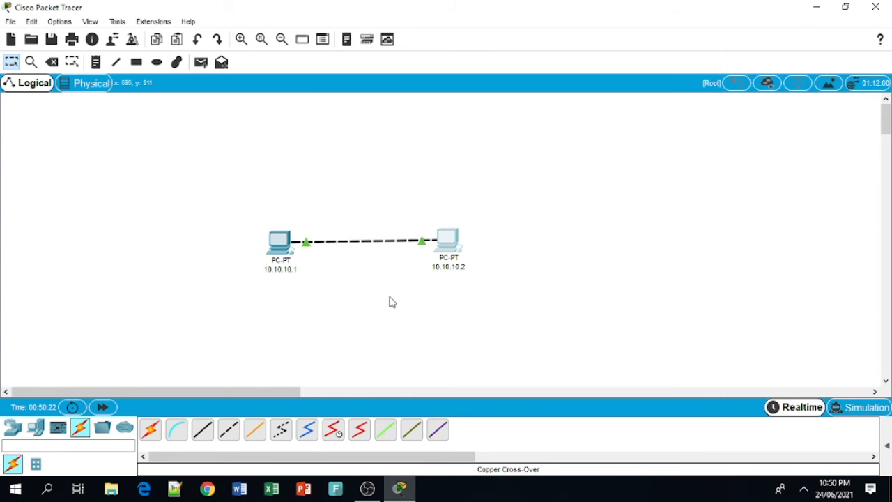
Step: Run ipconfig /all on the 10.10.10.1 PC and highlight its physical address 00E0.F720.3DAE
click(278, 247)
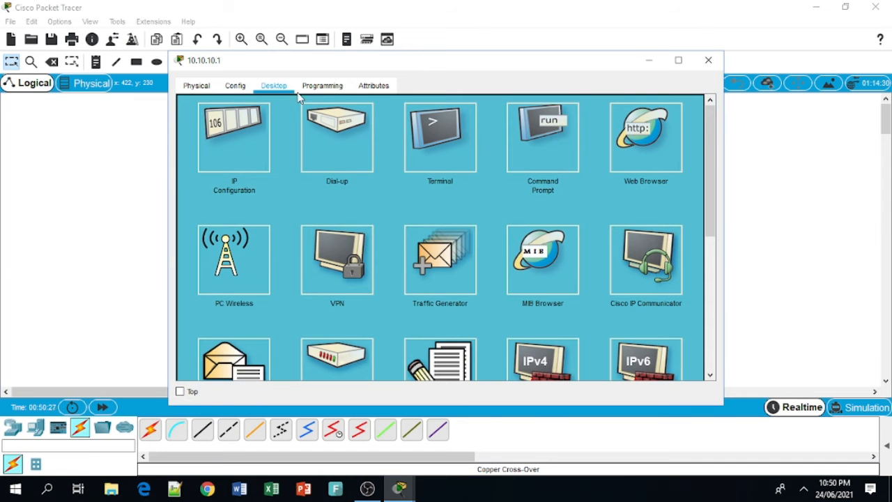
click(539, 143)
text(ip)
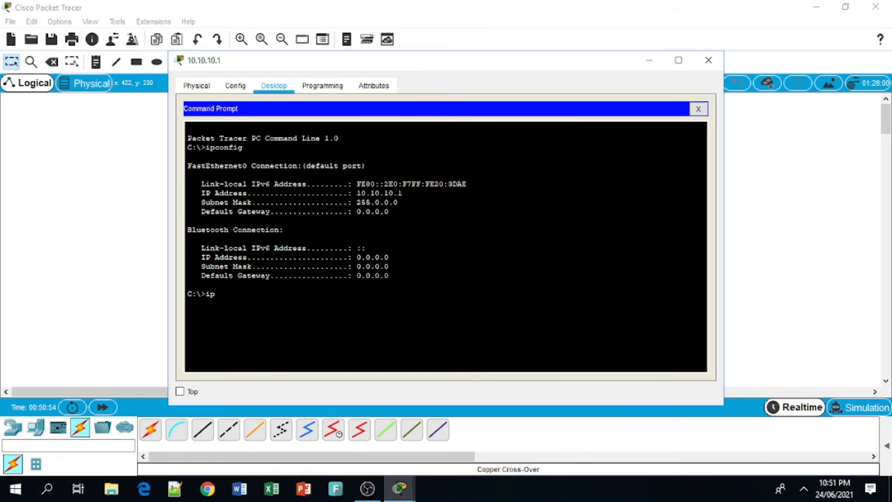
text(config /all)
key(Return)
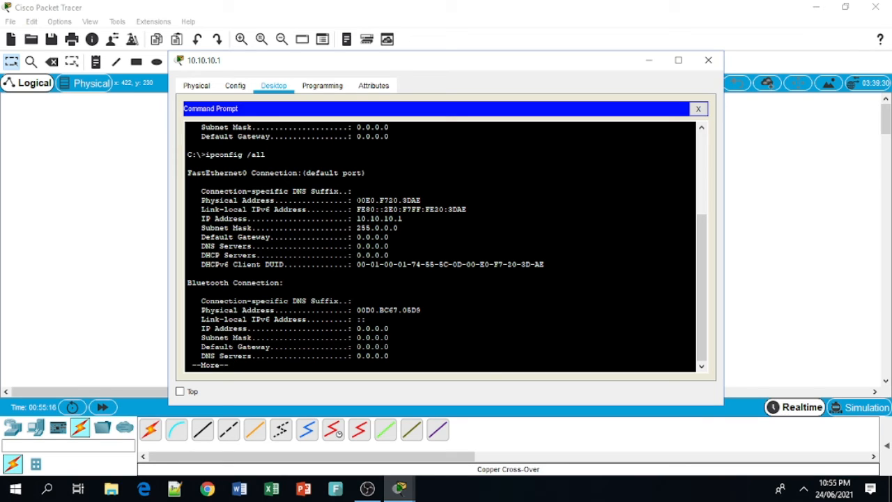
drag(357, 200, 421, 200)
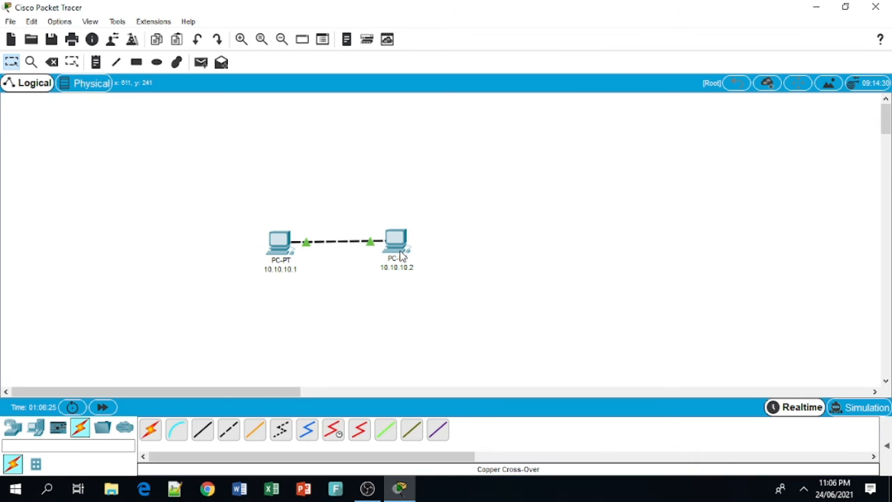
Step: Run ipconfig /all in the 10.10.10.2 PC's command prompt
mouse_move(401, 256)
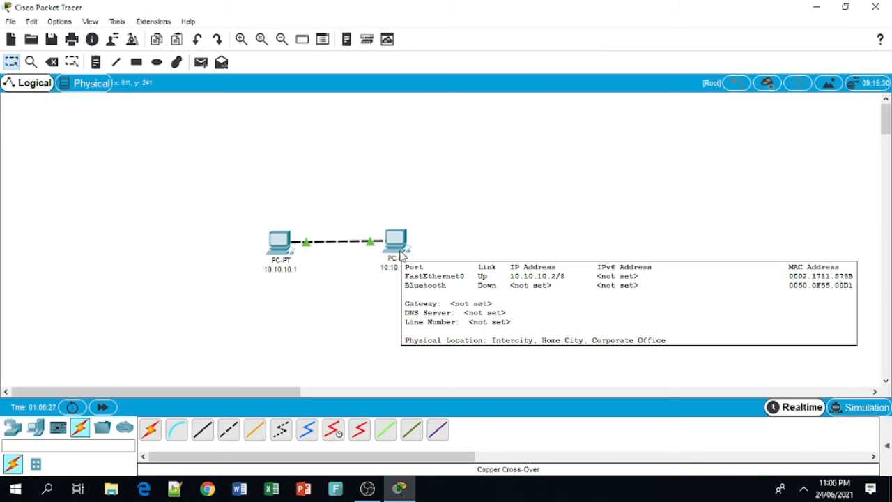
click(400, 253)
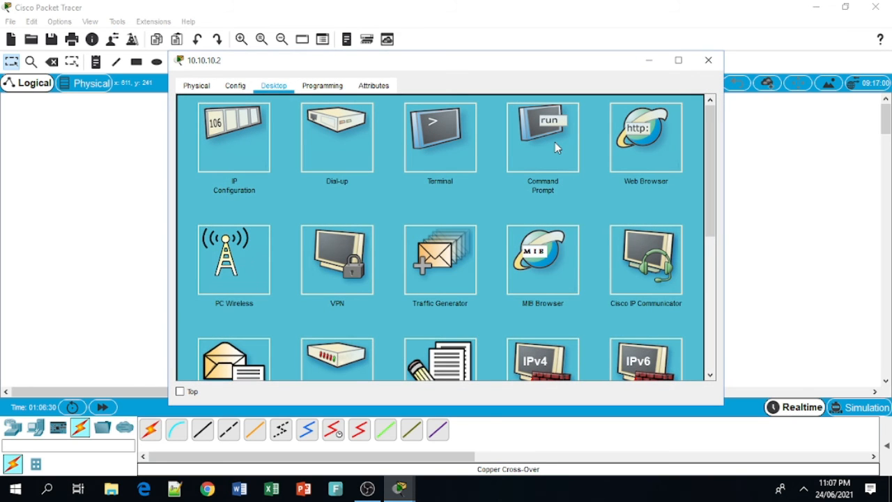
click(543, 140)
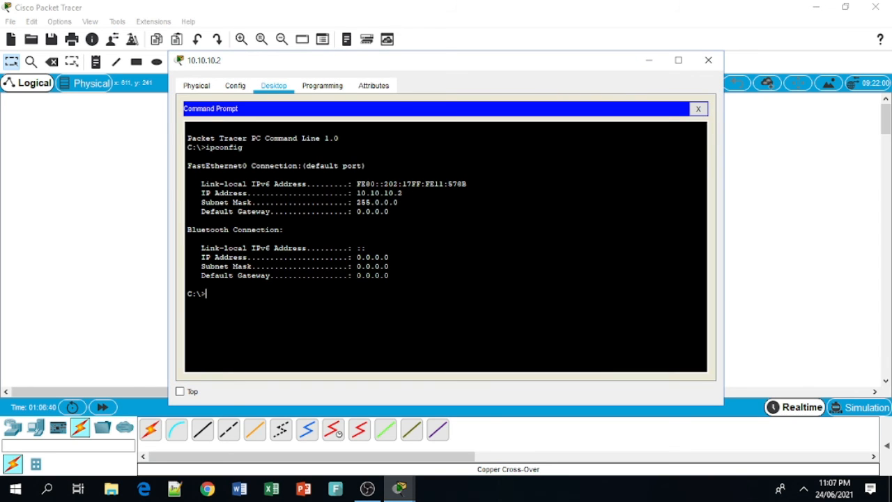
text(ipconfig /all)
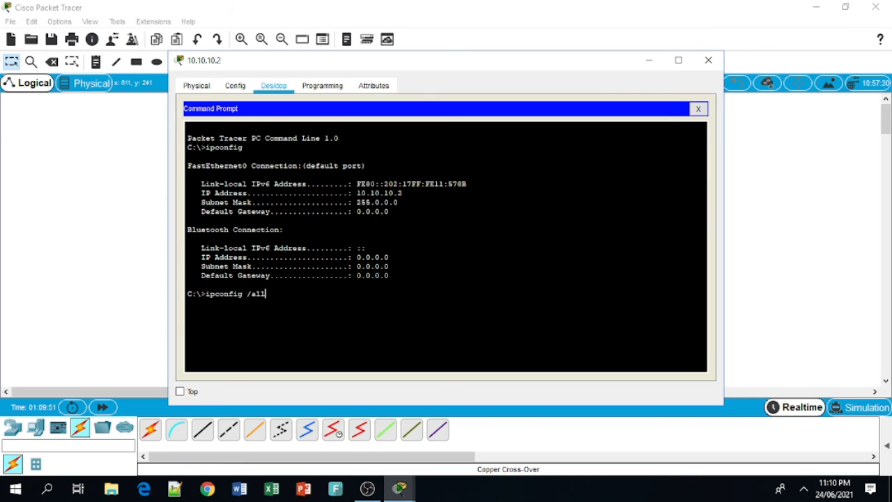
key(Return)
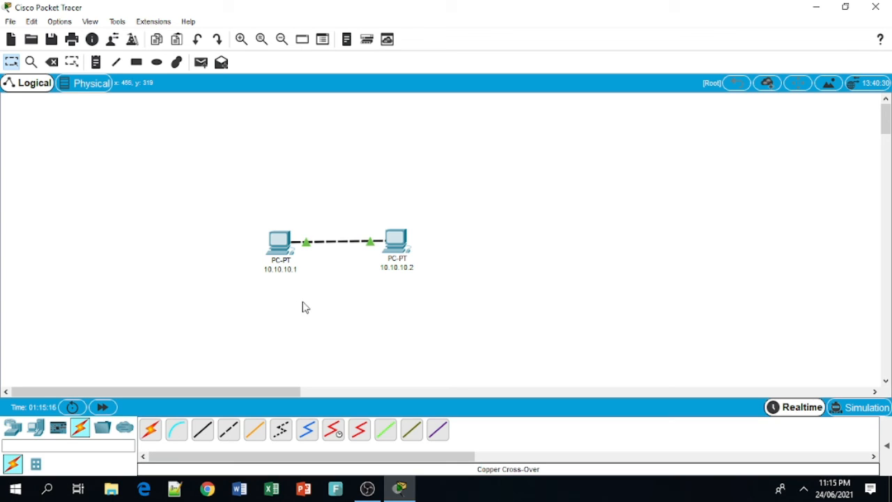
Step: Show the 10.10.10.1 PC's summary: FastEthernet0 up at 10.10.10.1/8, MAC 00E0.F720.3DAE
mouse_move(283, 241)
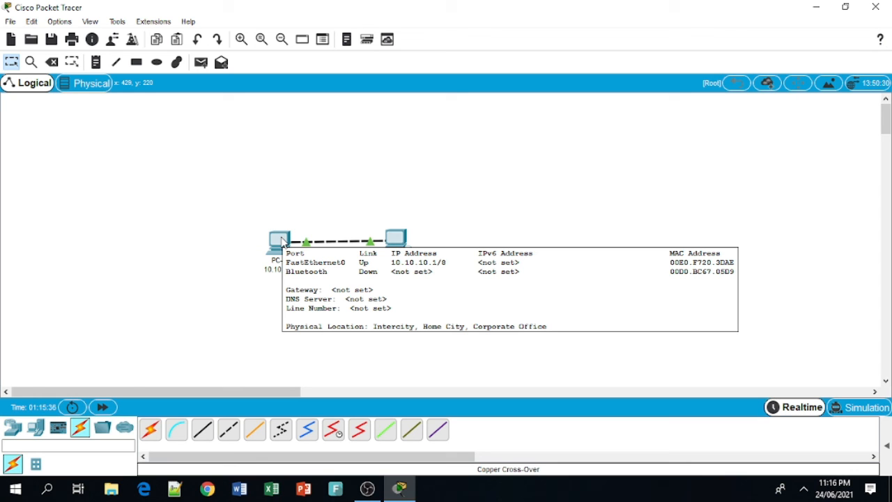
Step: Ping 10.10.10.2 from the 10.10.10.1 PC, getting 4 of 4 replies with 0% loss
click(279, 239)
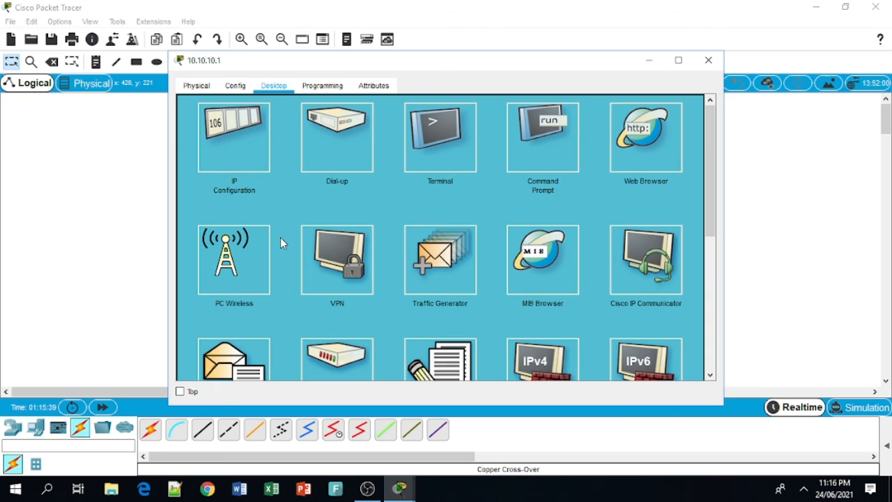
click(548, 149)
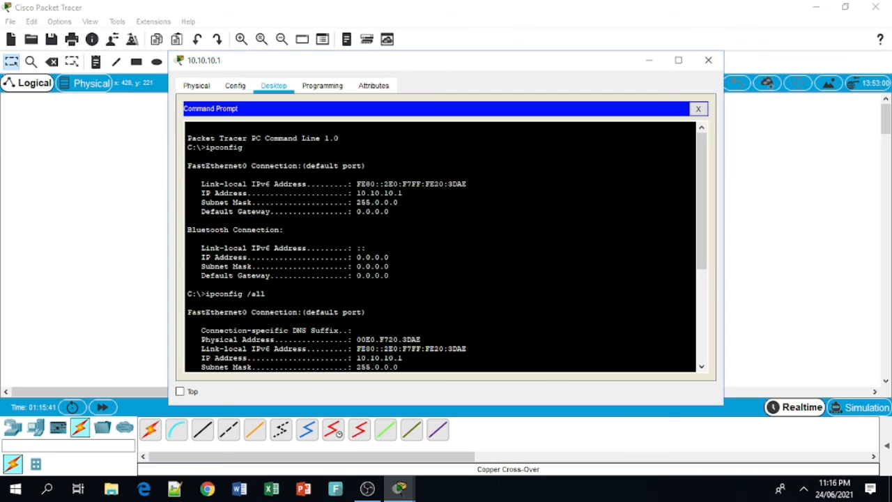
text(p)
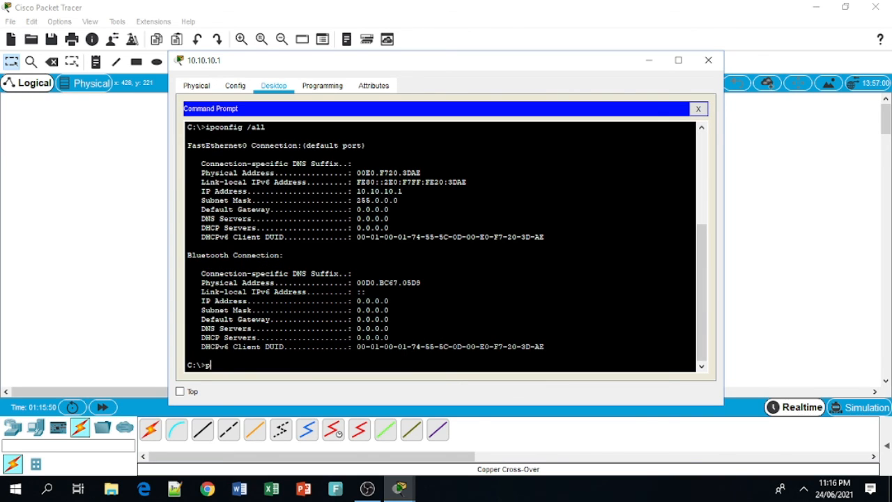
text(ing 10.10.10.2)
drag(403, 191, 353, 191)
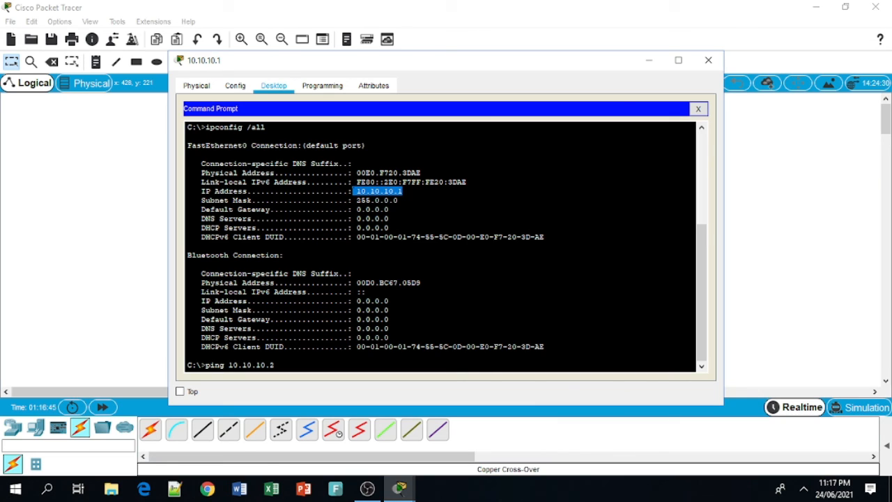
click(275, 366)
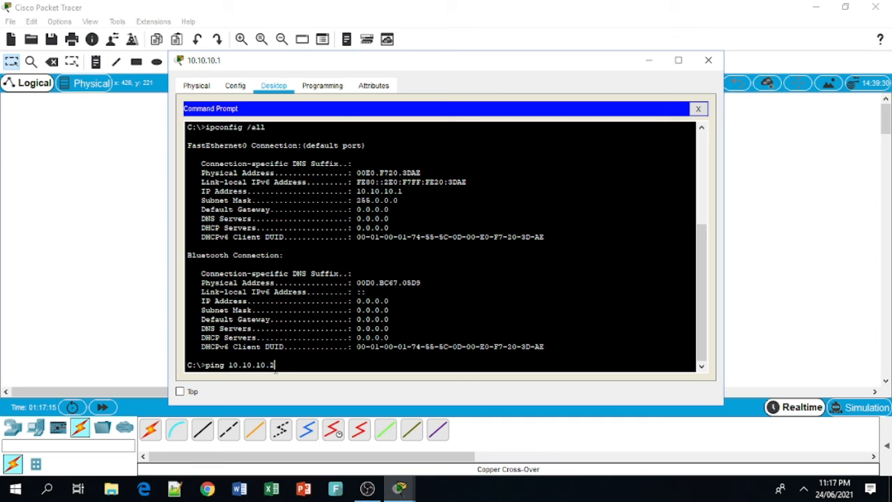
key(Return)
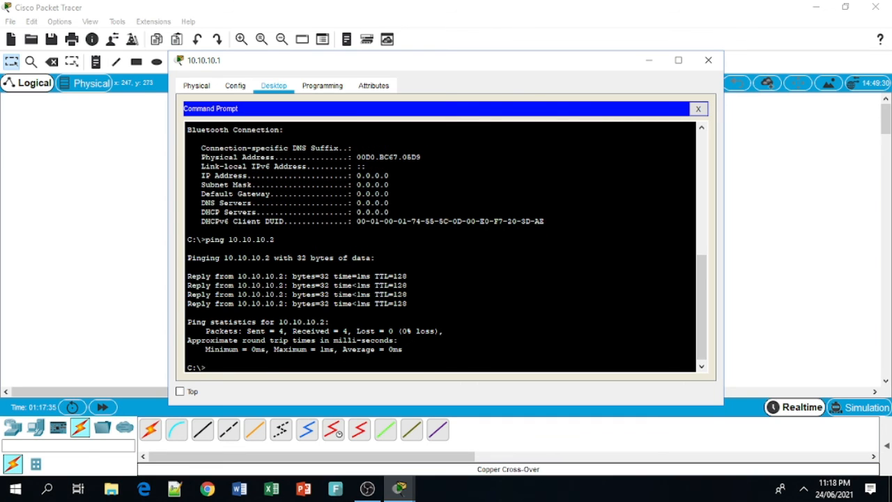
drag(187, 276, 407, 304)
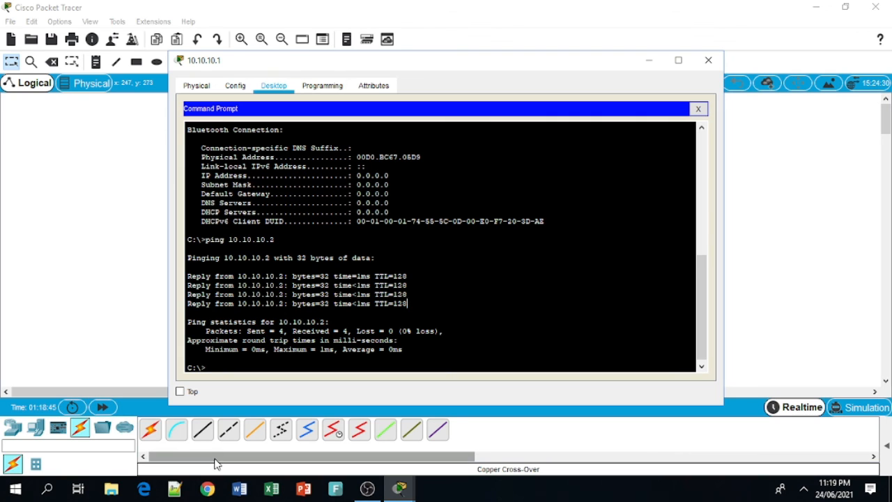